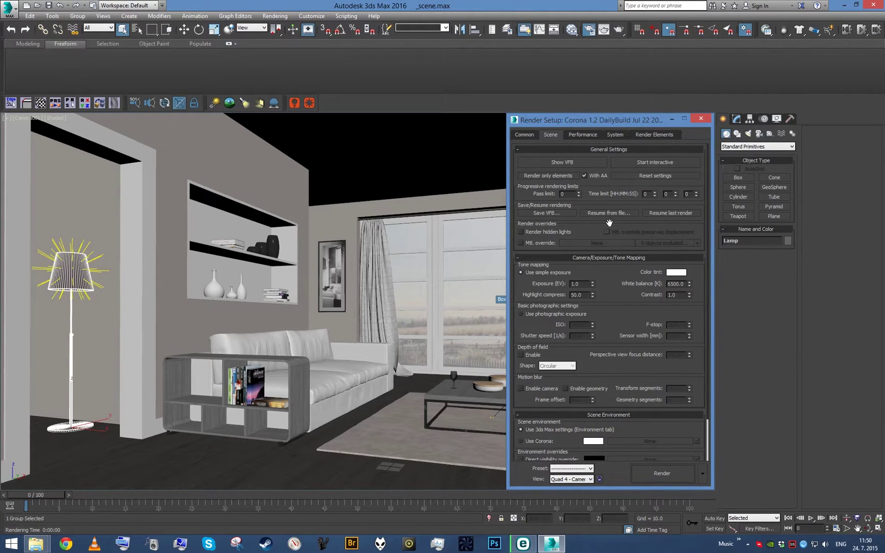
# - Render the living room camera view, arrange the frame buffer and progress windows beside each other, and stop after a few passes
pyautogui.click(663, 473)
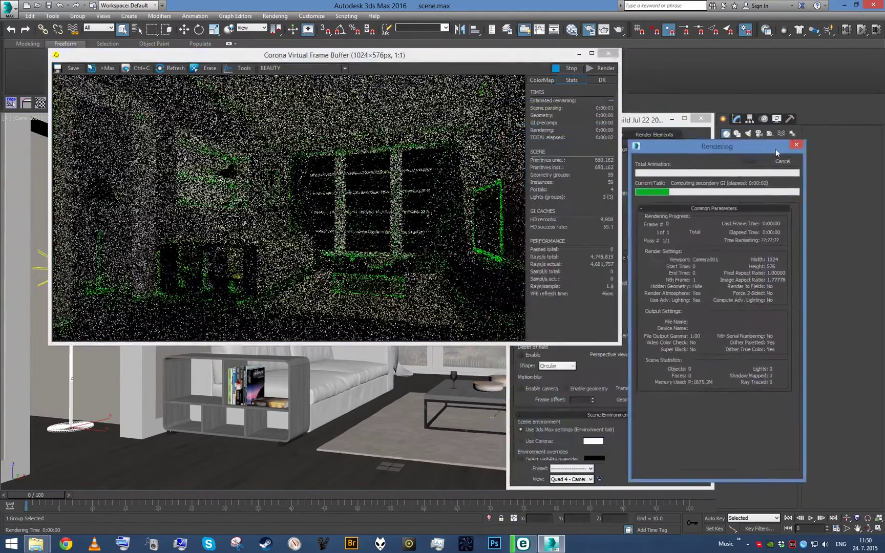
pyautogui.moveTo(775, 149); pyautogui.dragTo(830, 129)
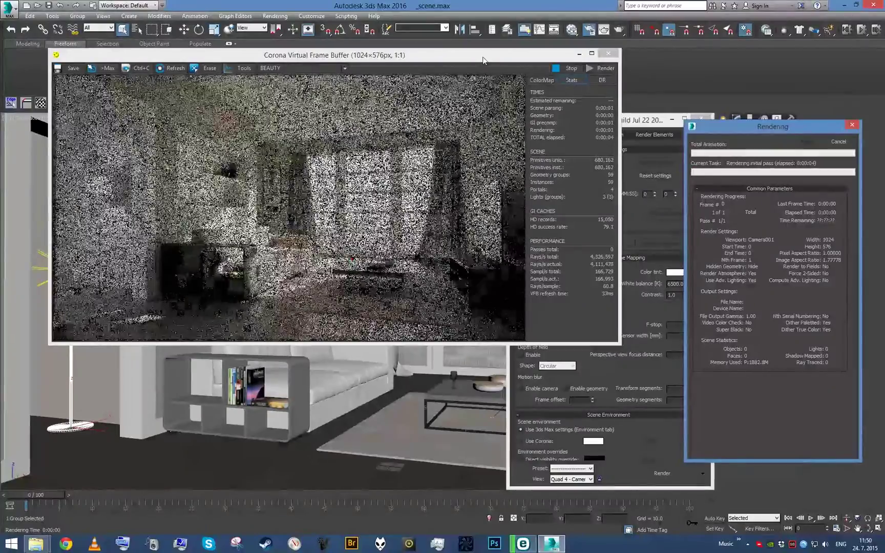
pyautogui.moveTo(482, 56); pyautogui.dragTo(466, 61)
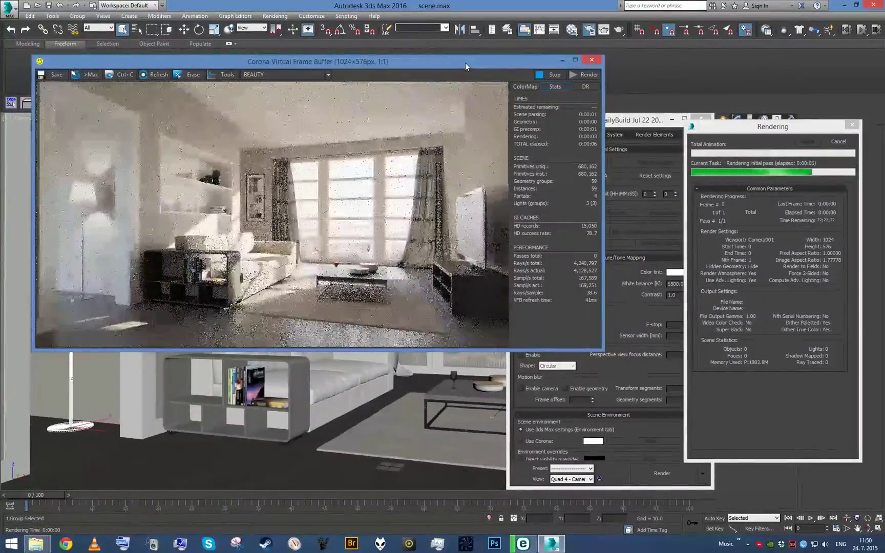
pyautogui.moveTo(466, 63); pyautogui.dragTo(443, 72)
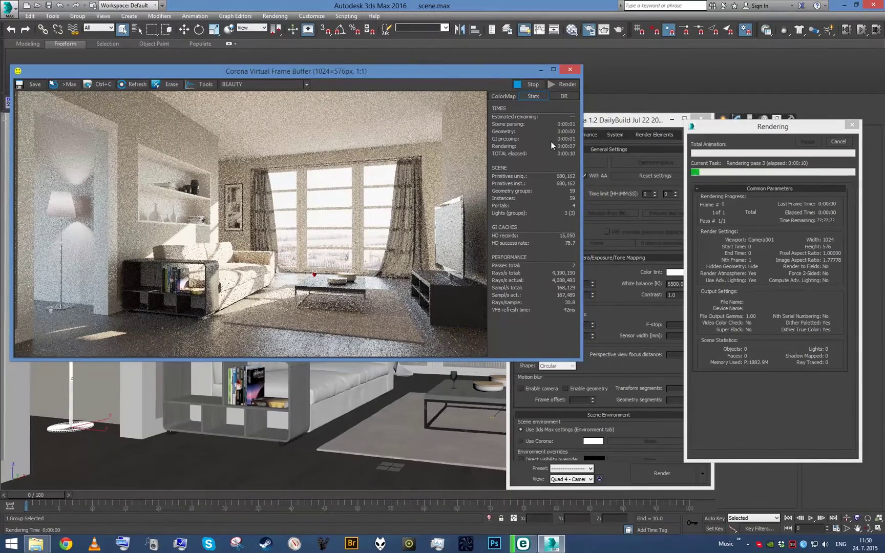
pyautogui.click(612, 118)
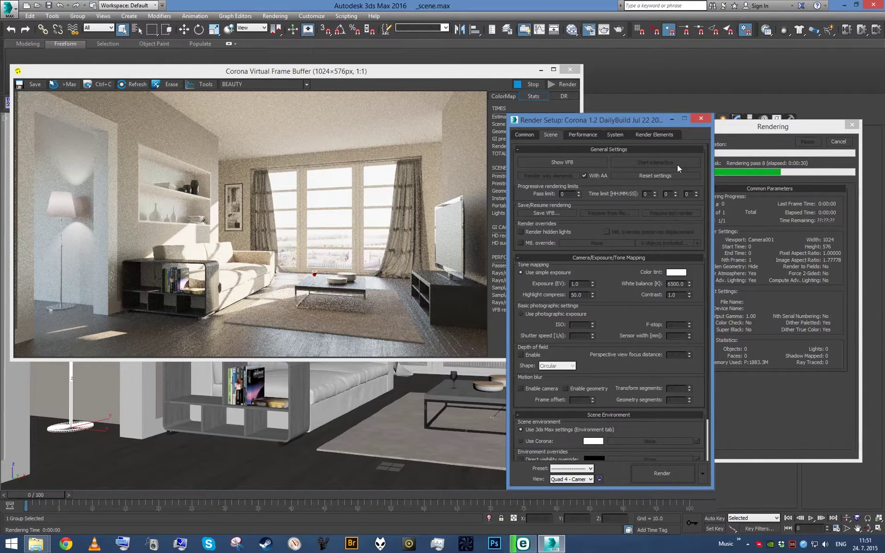
pyautogui.click(830, 141)
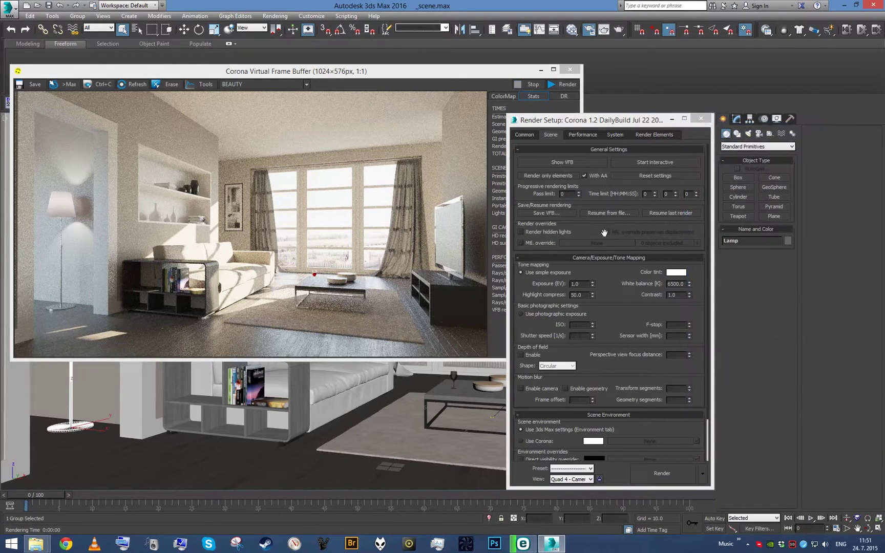
# - Save the stopped render from the frame buffer to the Desktop as a Corona EXR named Room
pyautogui.click(560, 212)
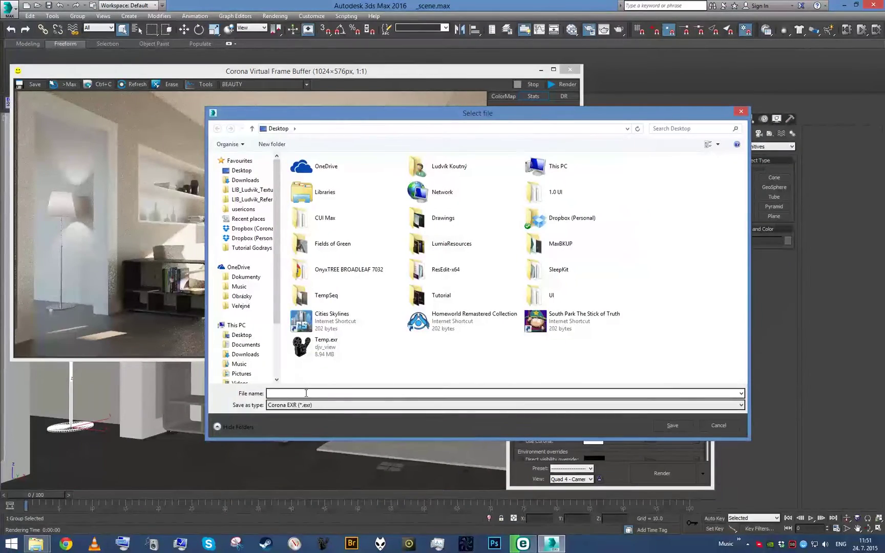
pyautogui.write('Room')
pyautogui.press('Return')
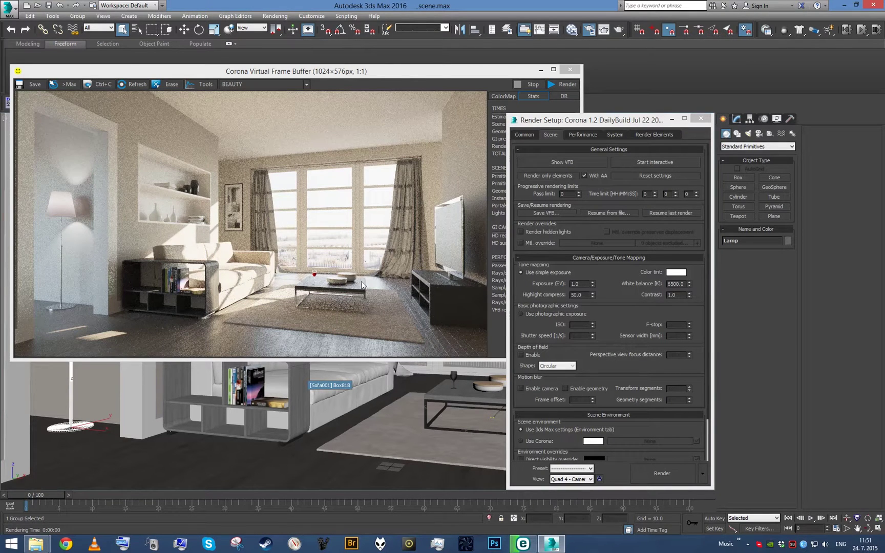
# - Erase the rendered image from the Corona frame buffer
pyautogui.click(169, 104)
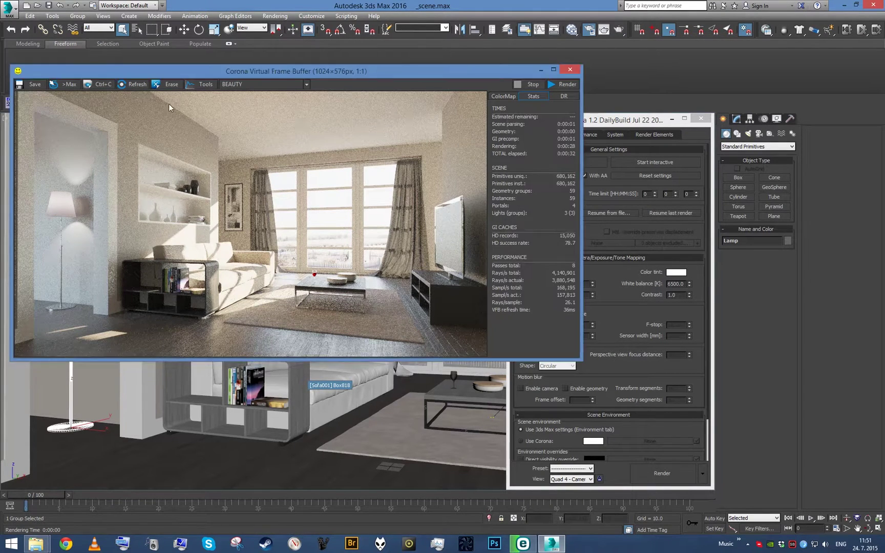
pyautogui.click(172, 84)
pyautogui.click(319, 214)
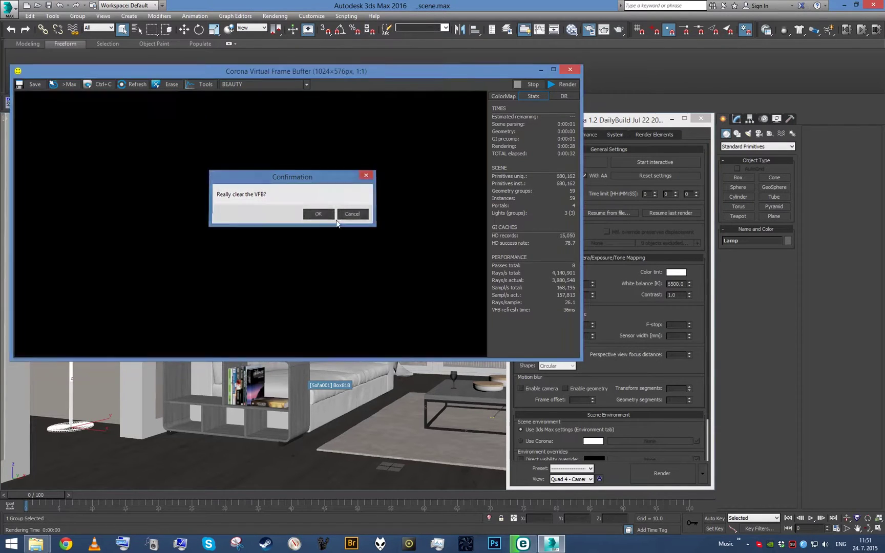
# - Resume rendering from the saved Room.exr file on the Desktop
pyautogui.click(628, 227)
pyautogui.click(613, 213)
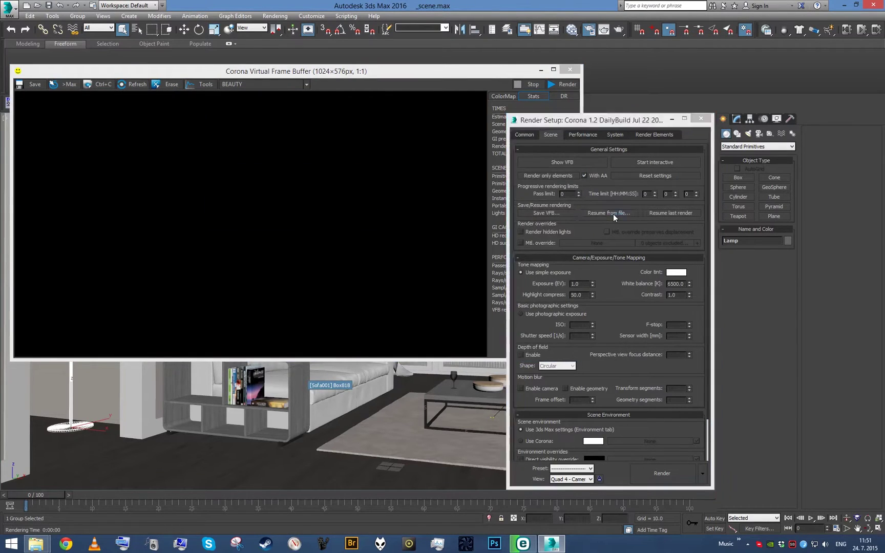
pyautogui.scroll(-2, 604, 306)
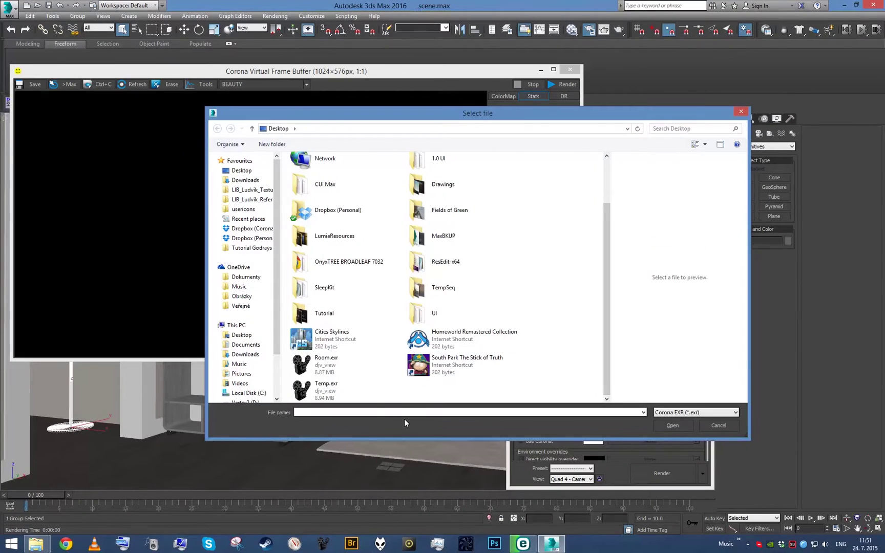
pyautogui.doubleClick(315, 365)
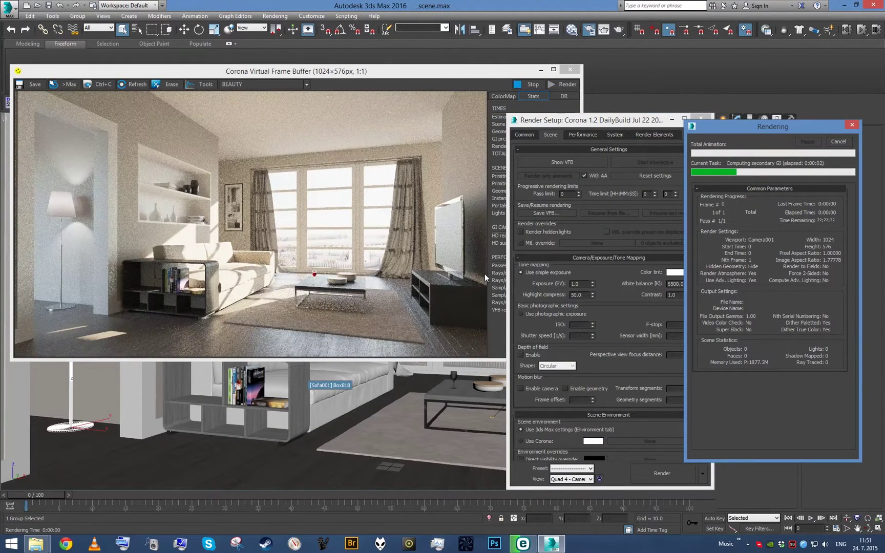
# - Examine the resumed render in the frame buffer, both close up and in full, and stop the rendering
pyautogui.click(256, 228)
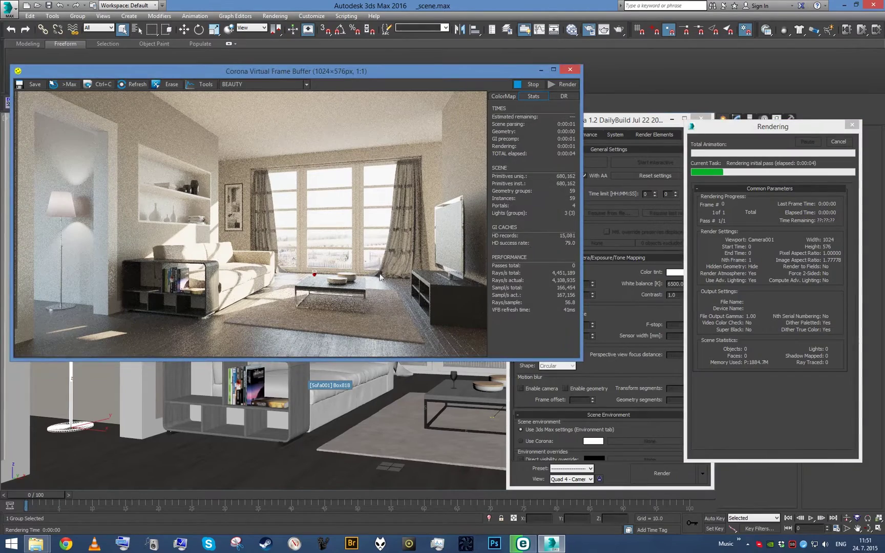
pyautogui.scroll(1, 379, 277)
pyautogui.scroll(1, 316, 208)
pyautogui.scroll(-1, 325, 210)
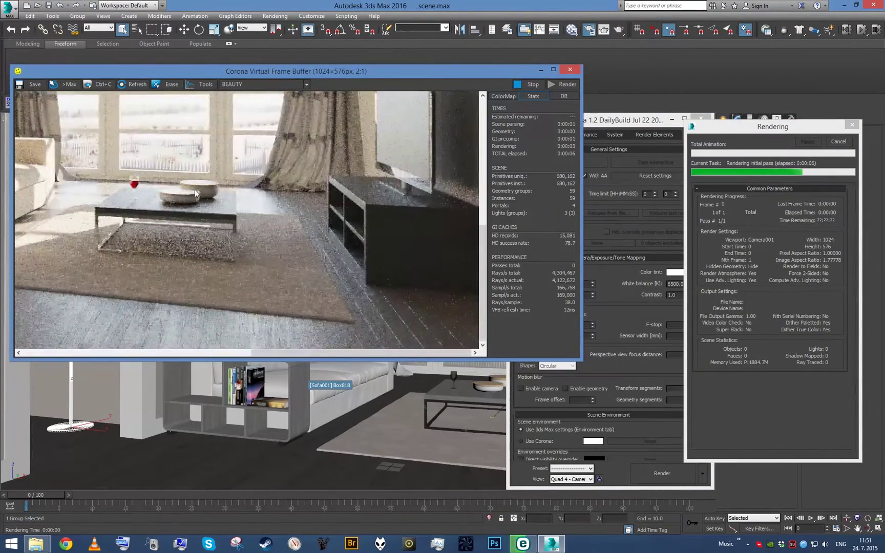
pyautogui.scroll(-1, 195, 193)
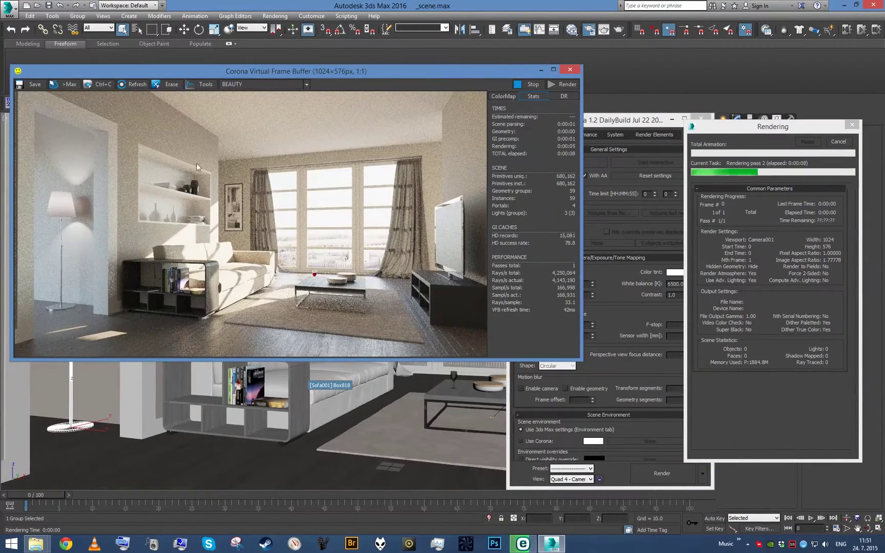
pyautogui.scroll(1, 235, 132)
pyautogui.scroll(-2, 353, 282)
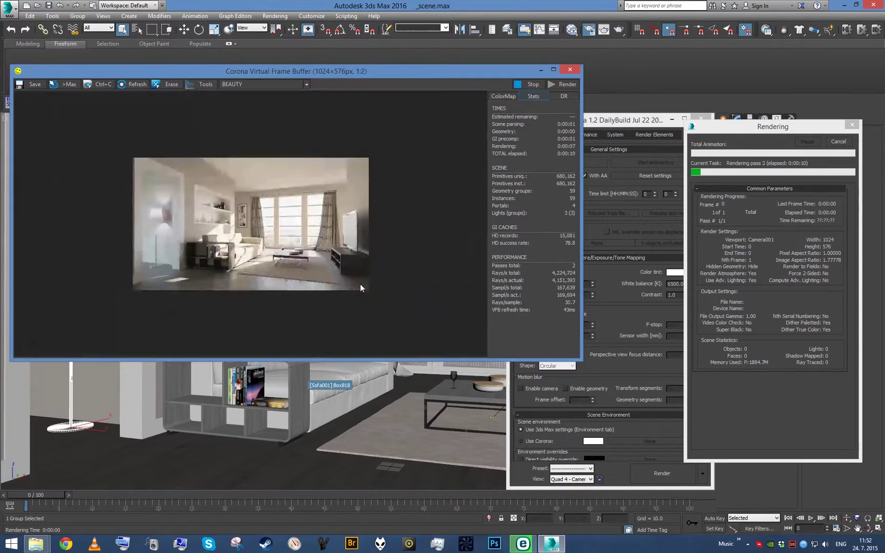
pyautogui.scroll(1, 360, 284)
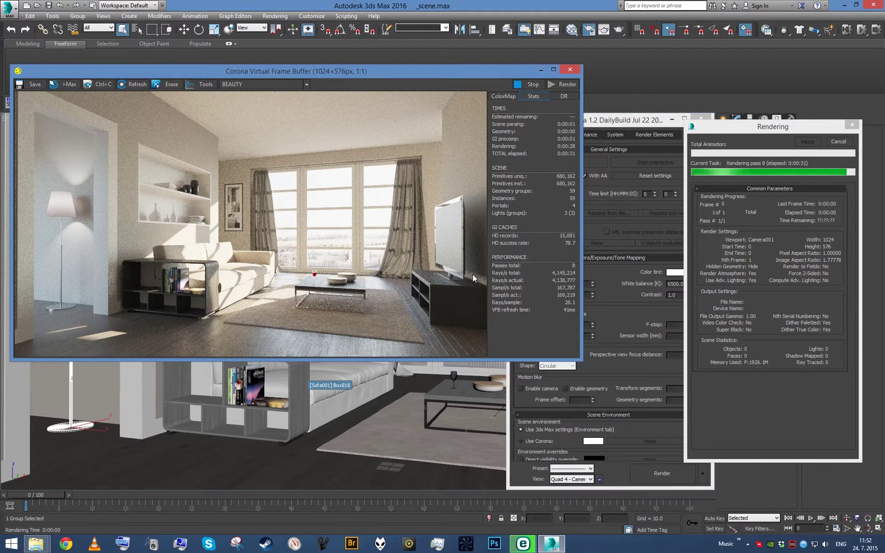
pyautogui.click(843, 141)
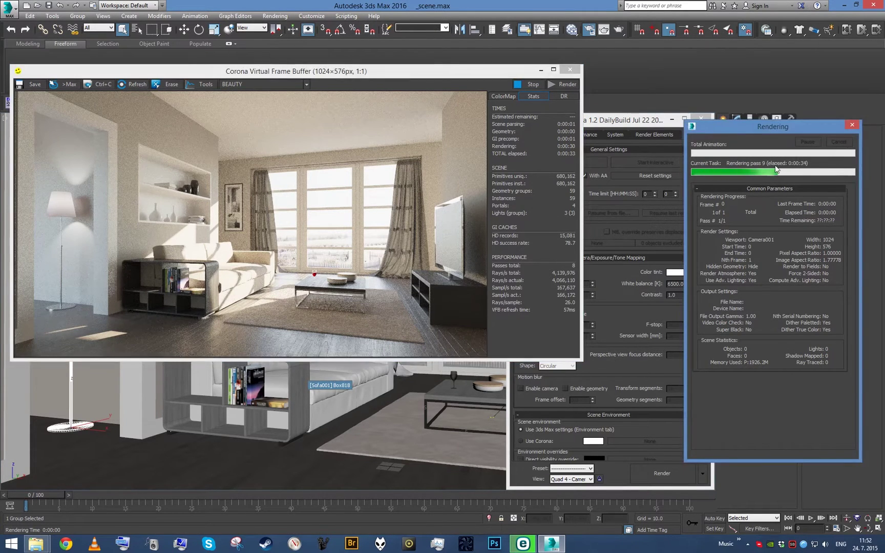
# - Clear the frame buffer, then render the camera view from scratch and stop it after several passes
pyautogui.click(168, 85)
pyautogui.click(318, 214)
pyautogui.click(658, 472)
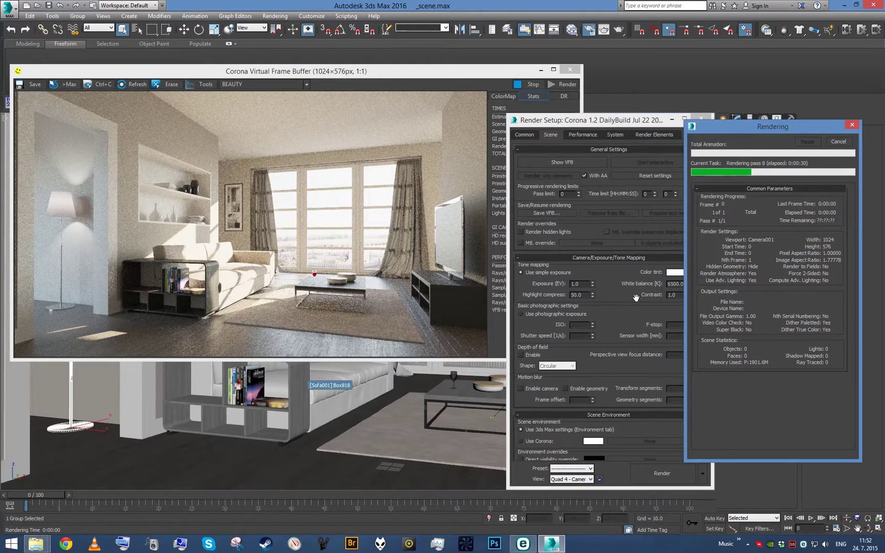
pyautogui.click(839, 142)
# - Set the pass limit to 25 and resume the last render
pyautogui.click(567, 194)
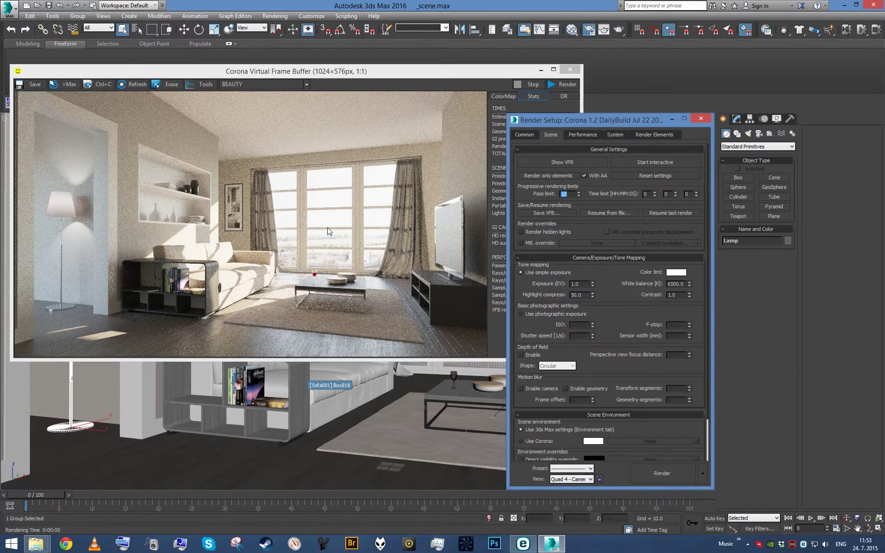
pyautogui.write('25')
pyautogui.click(658, 214)
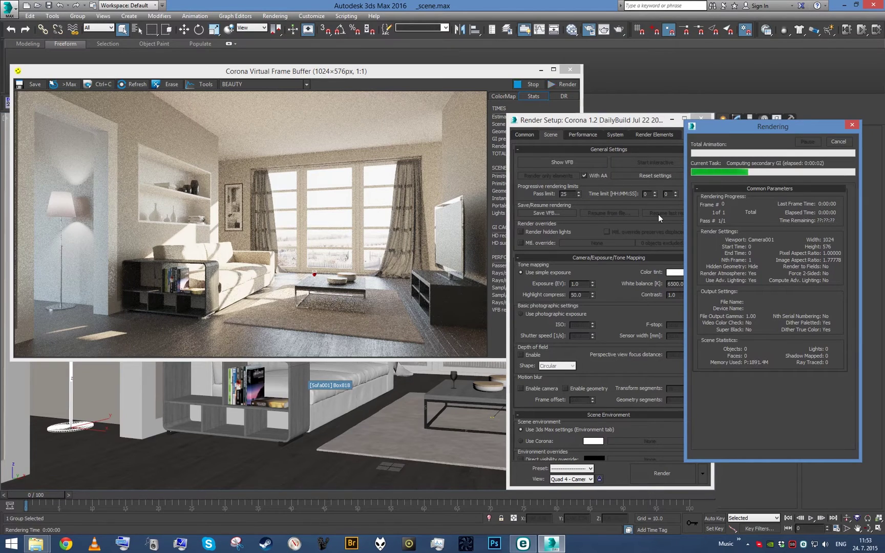
pyautogui.click(394, 251)
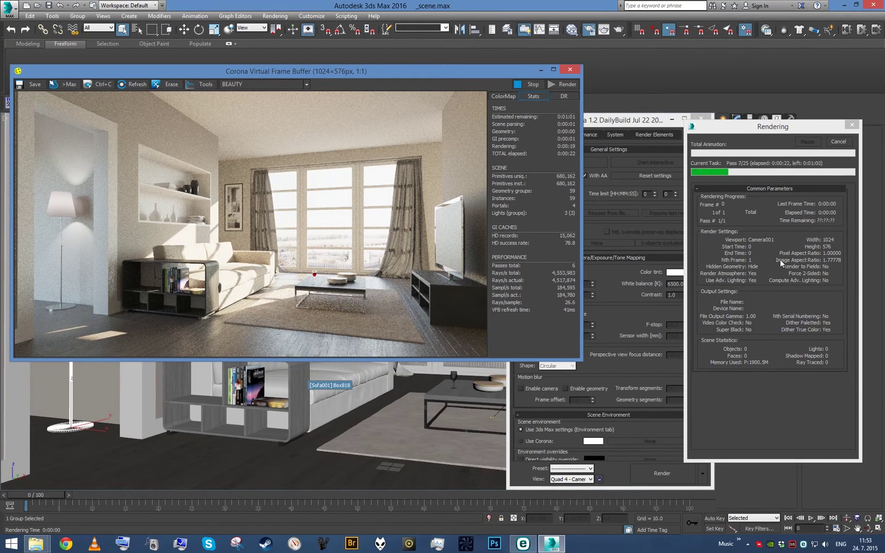
pyautogui.click(621, 121)
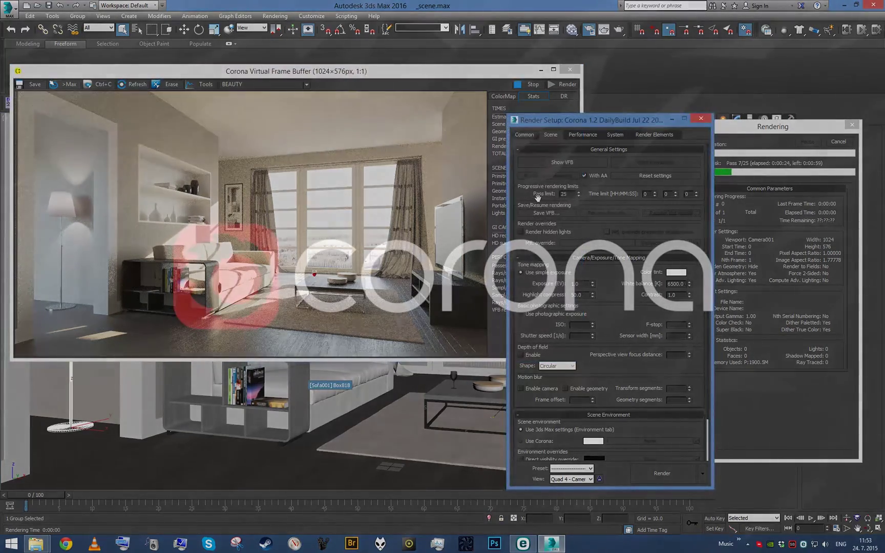